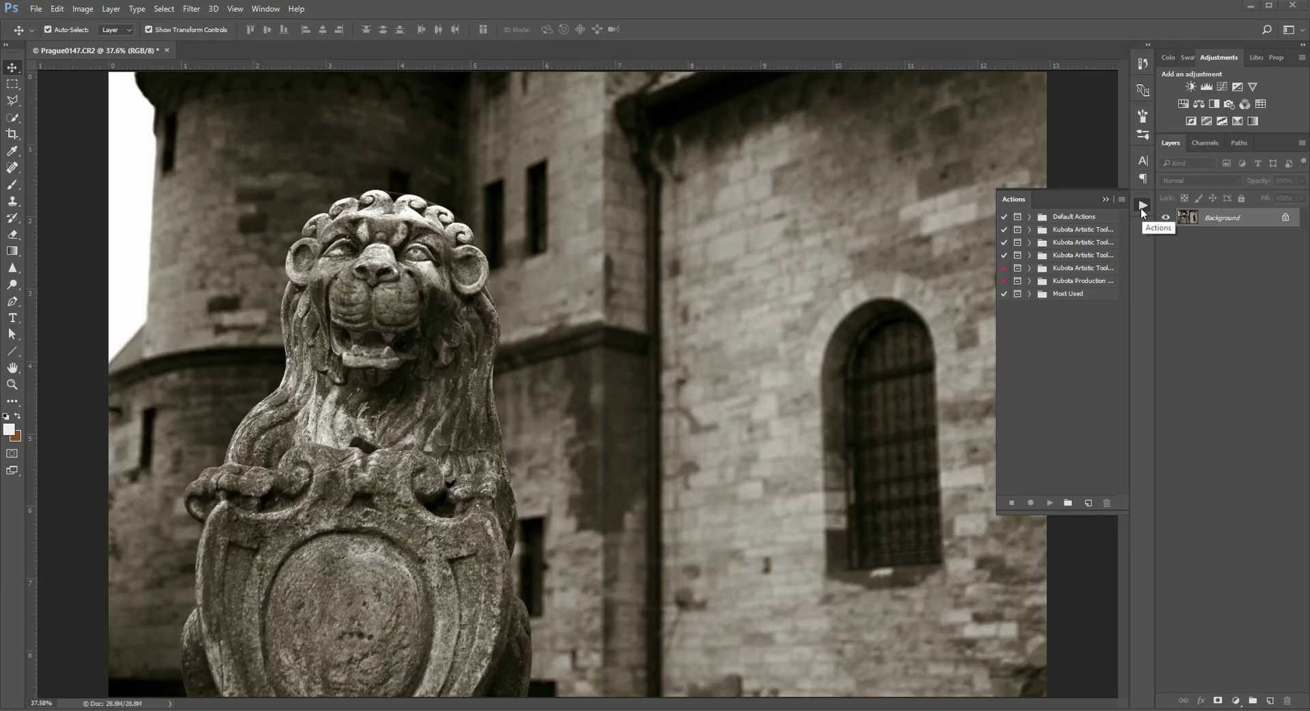
# - Look over the Default Actions and Most Used sets in the Actions panel, then clear the selection
pyautogui.click(266, 9)
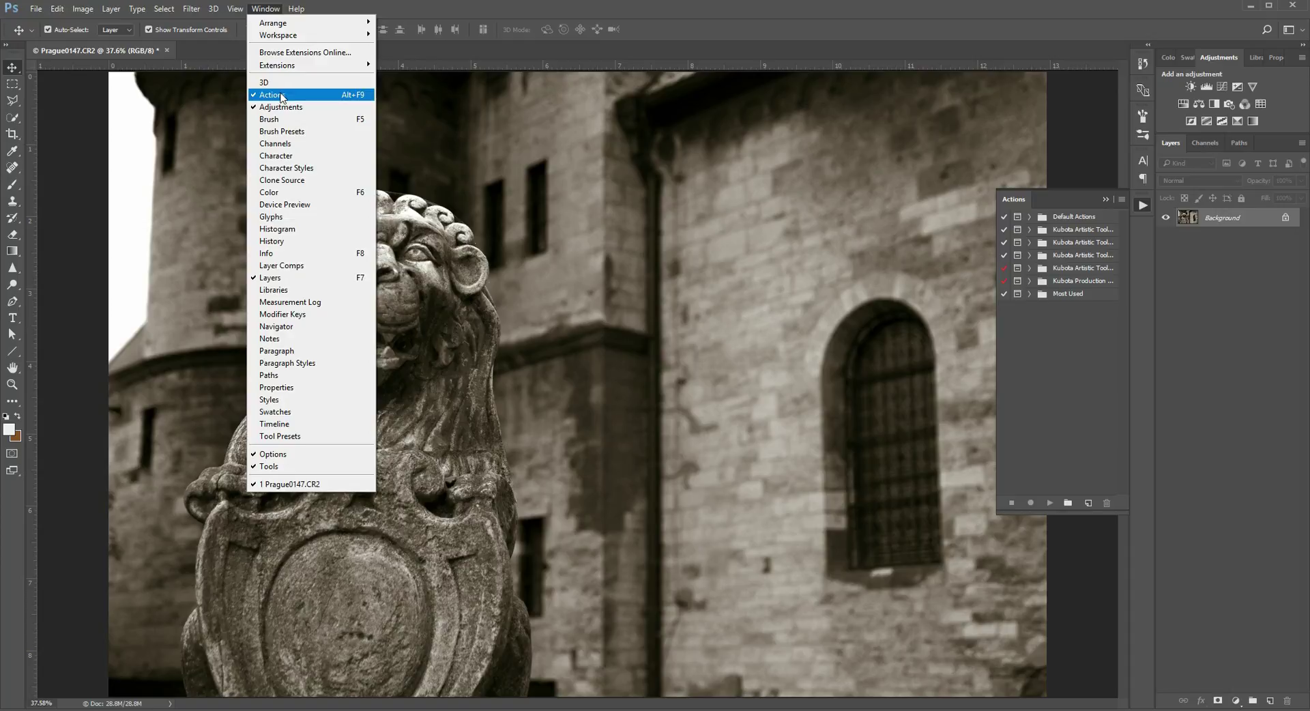
pyautogui.click(1077, 334)
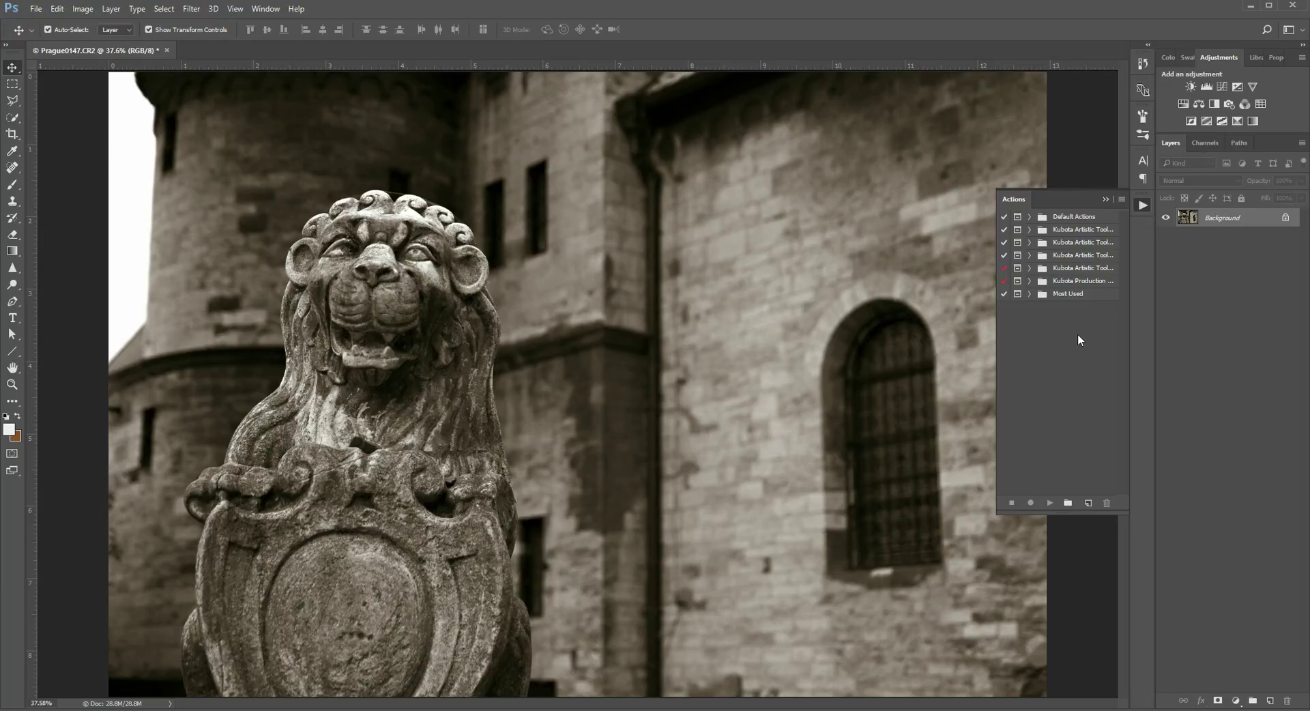
pyautogui.click(1073, 218)
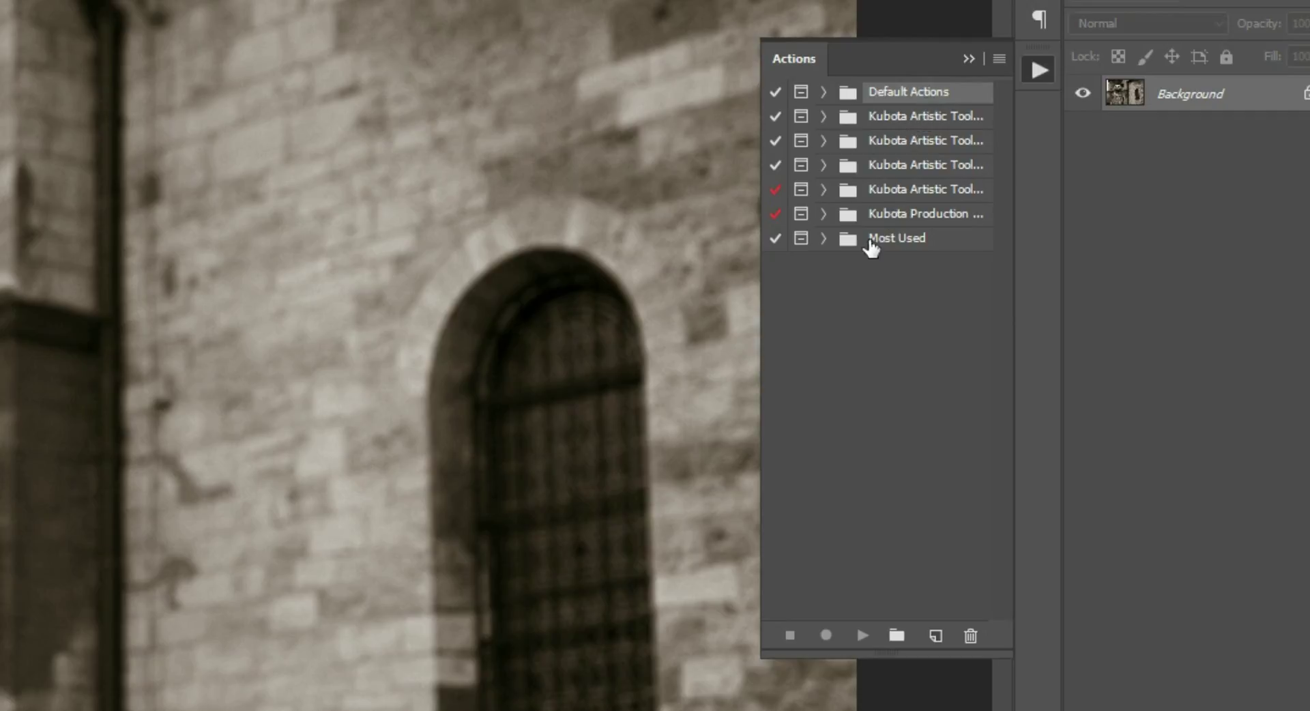
pyautogui.click(891, 252)
pyautogui.click(906, 103)
pyautogui.click(871, 457)
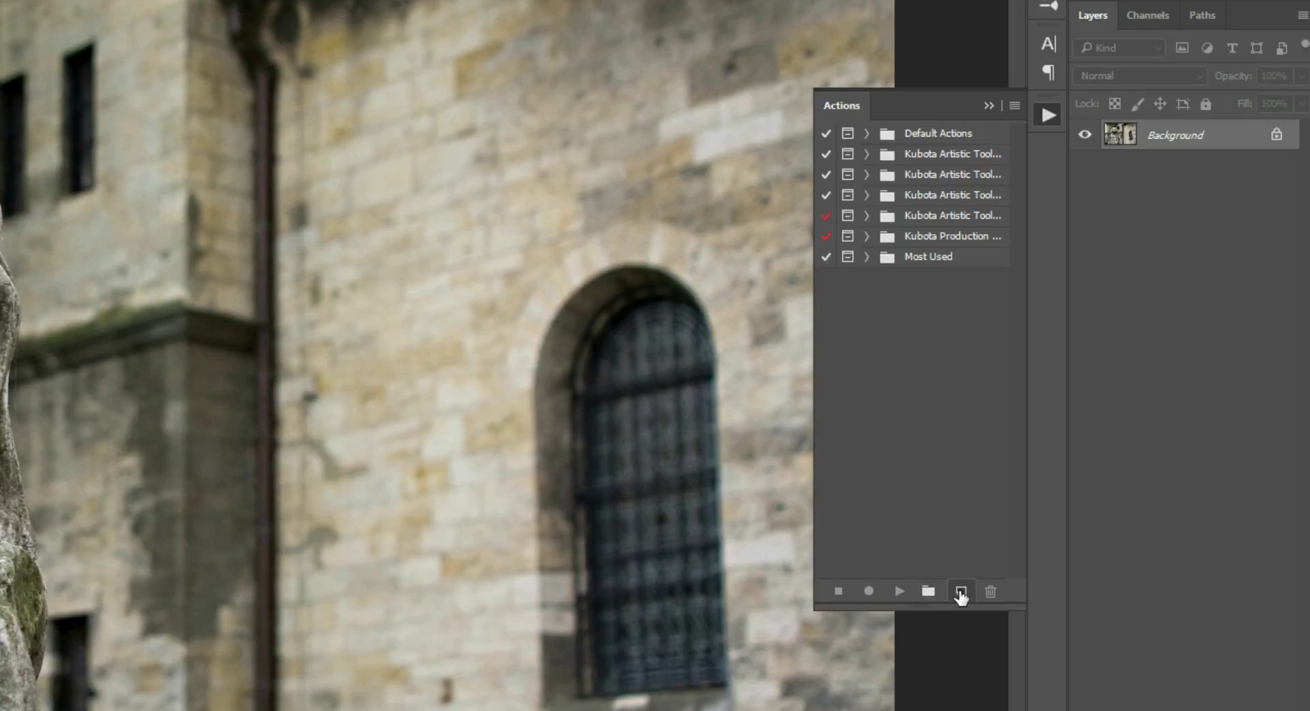
# - Name the new action Sepia in Default Actions, with function key and colour both None
pyautogui.click(960, 592)
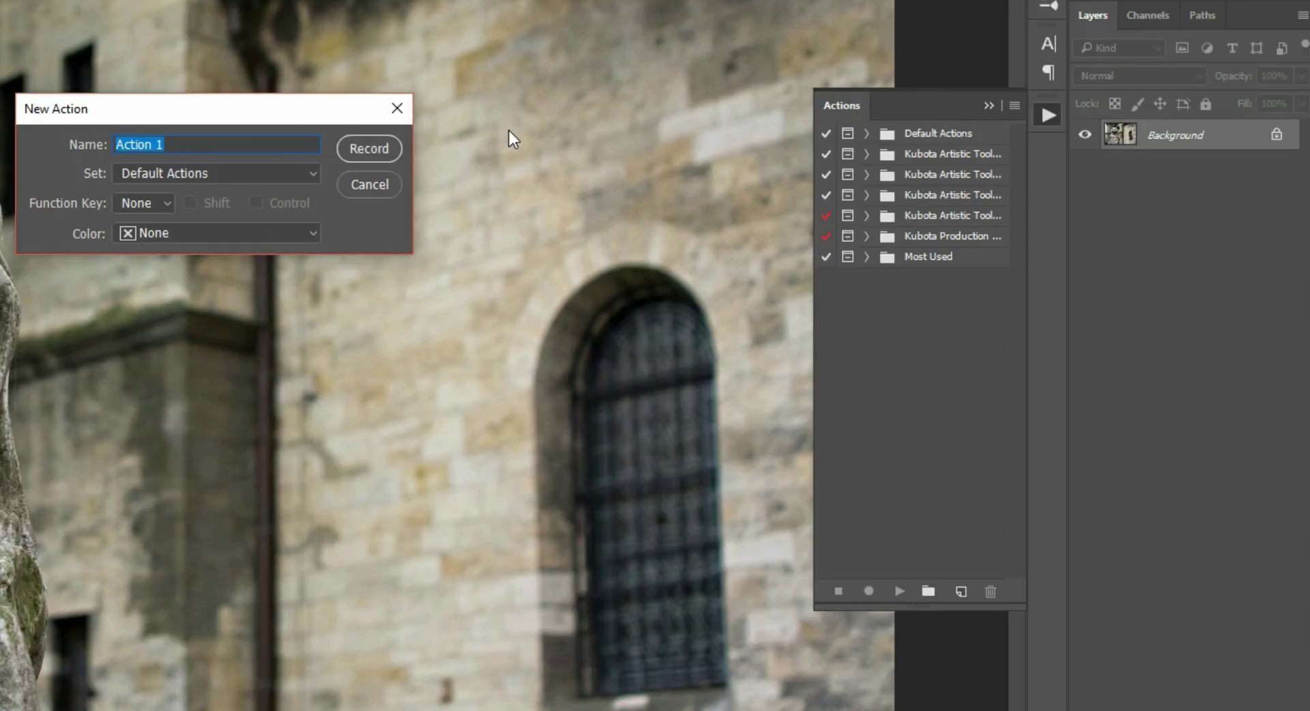
pyautogui.write('Sepia')
pyautogui.click(249, 179)
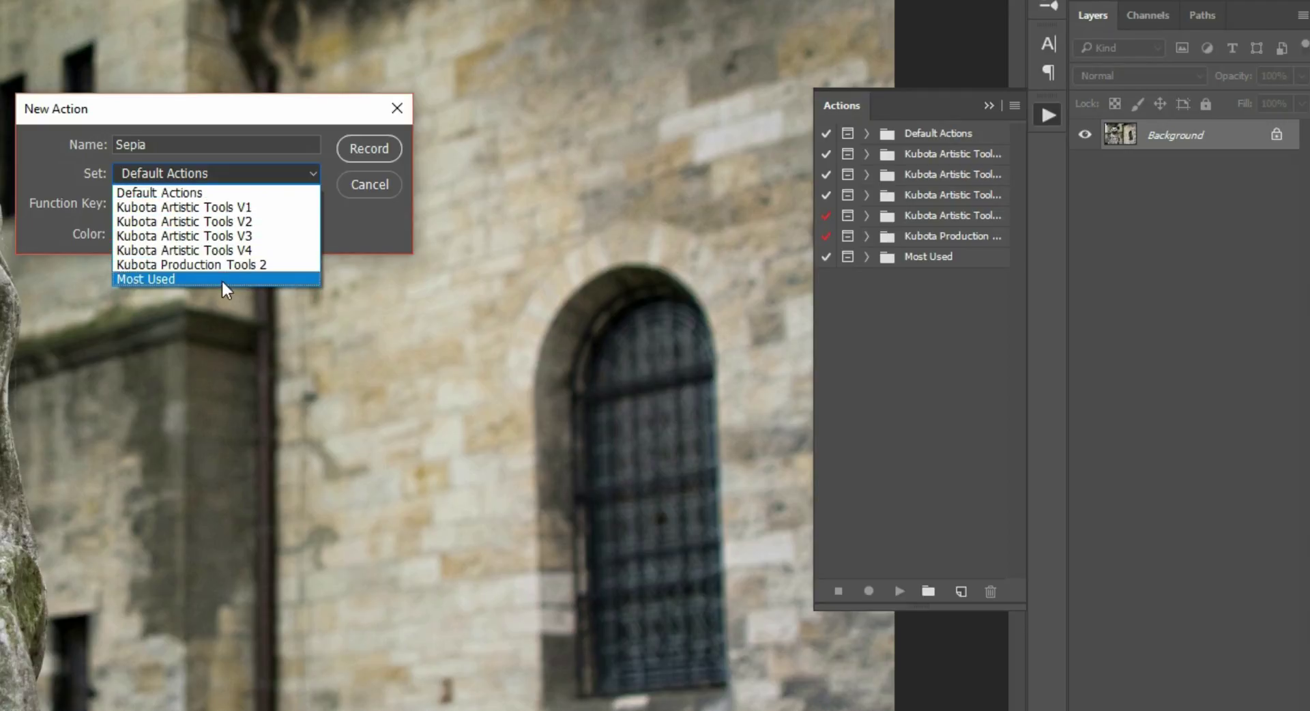
pyautogui.click(211, 191)
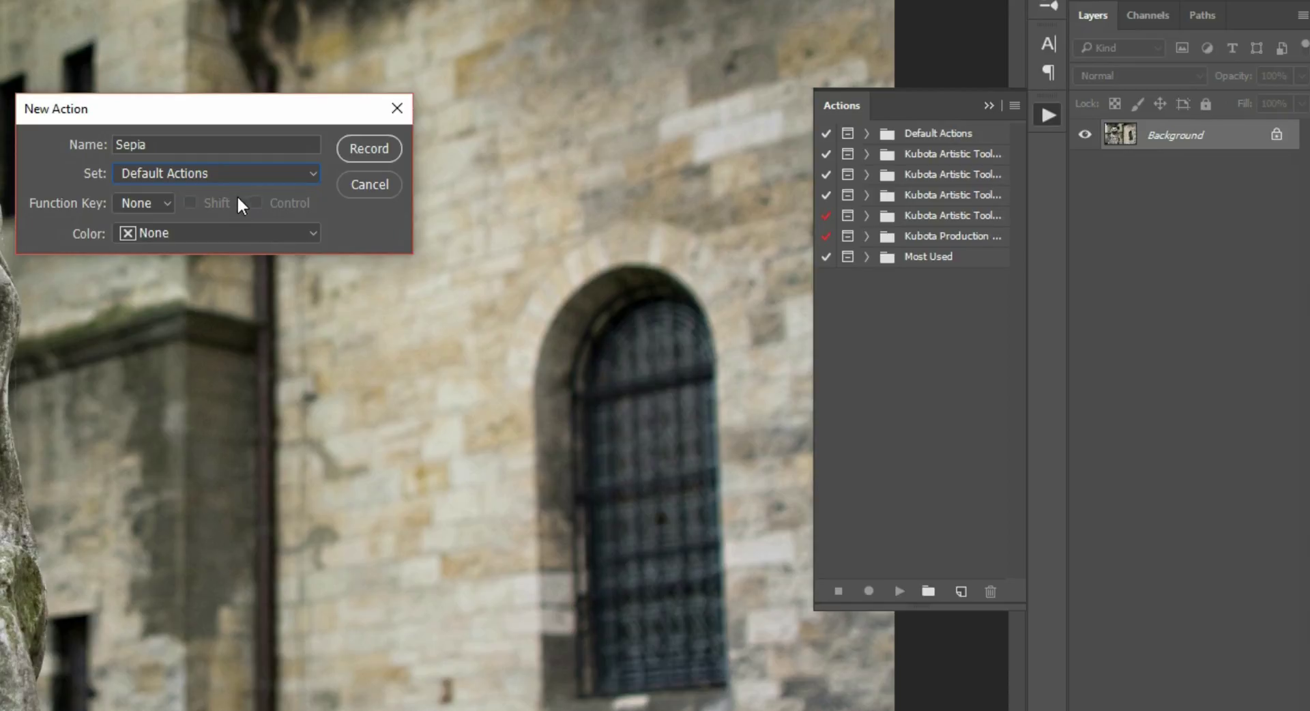
pyautogui.click(157, 204)
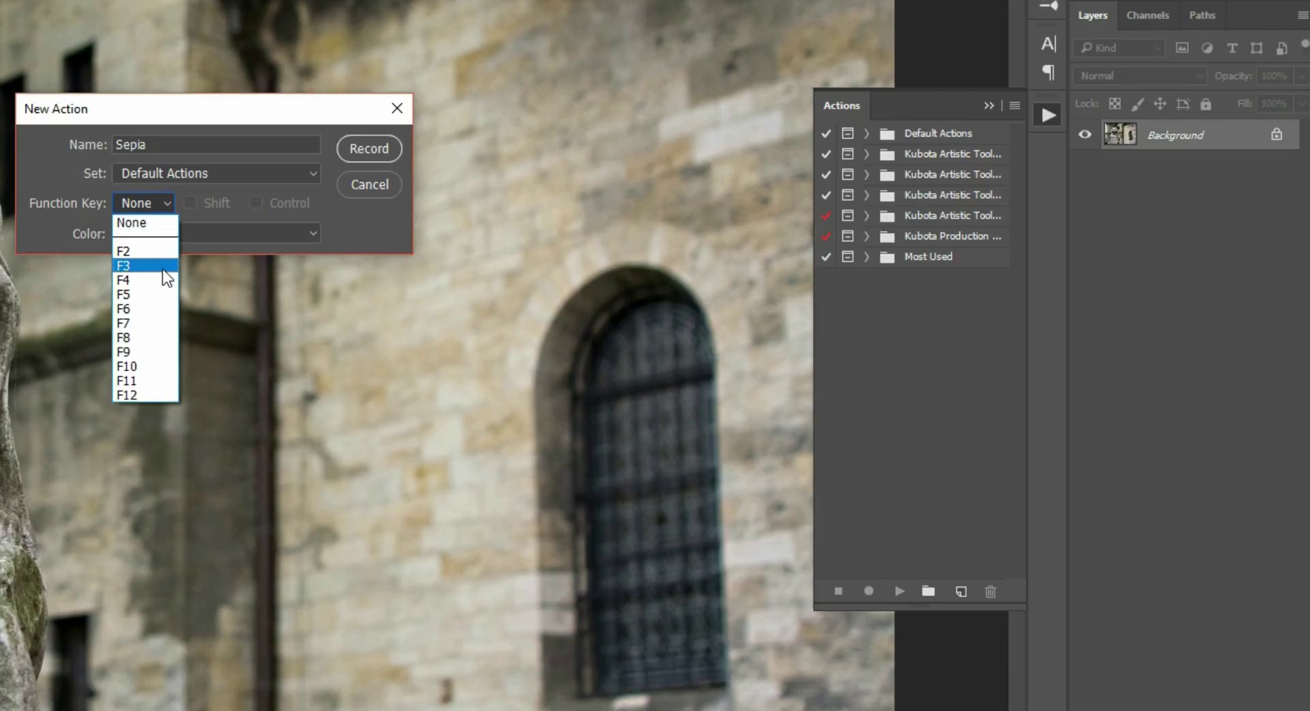
pyautogui.click(75, 194)
pyautogui.click(136, 233)
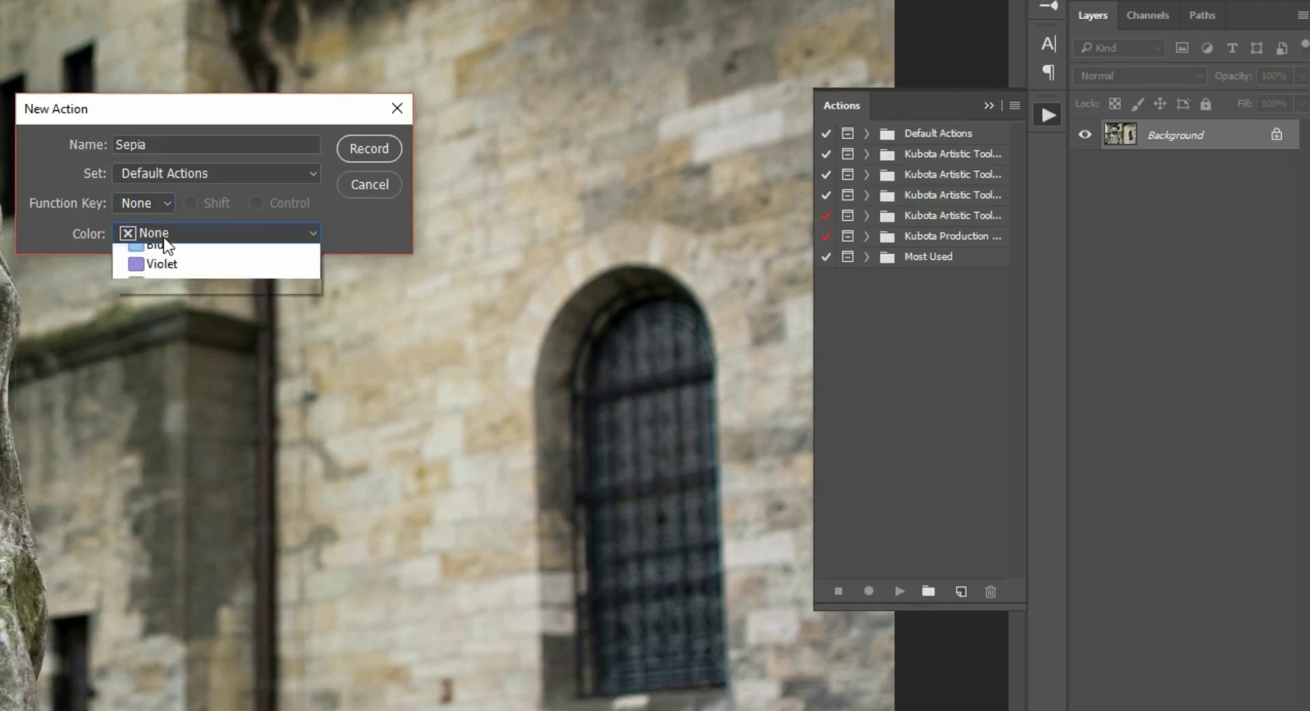
pyautogui.click(81, 219)
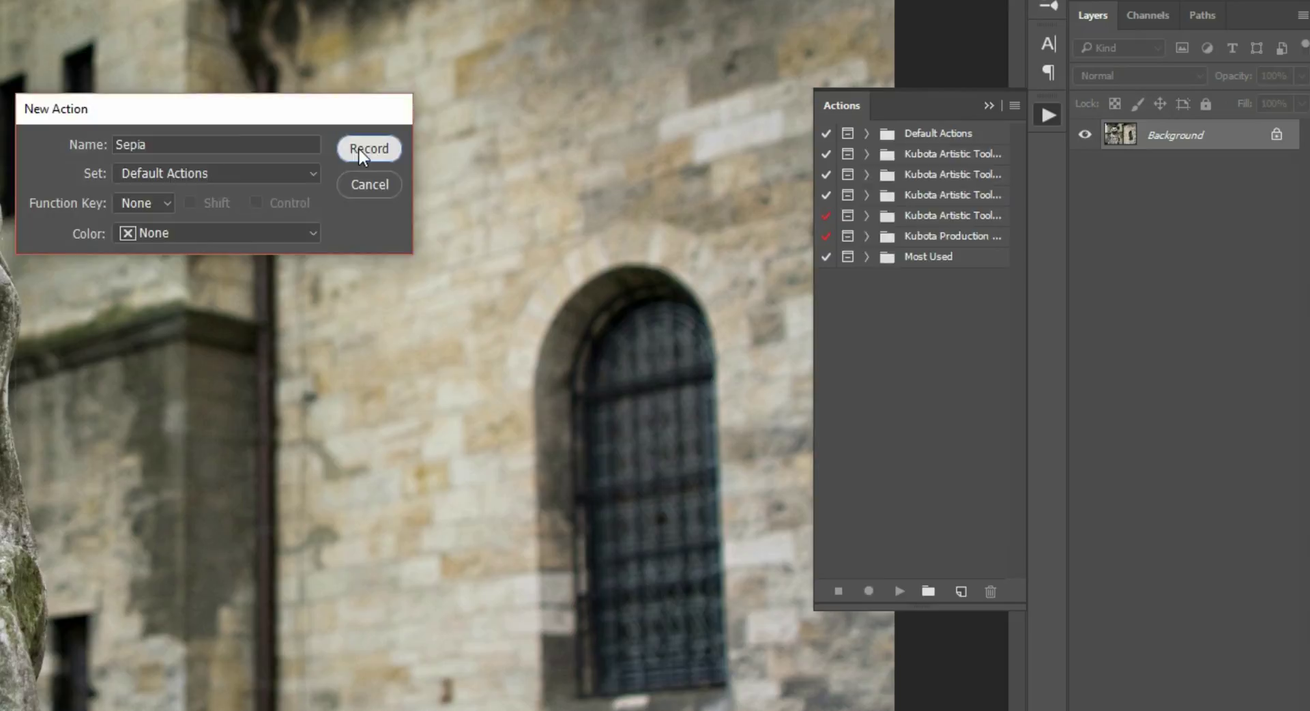
# - Start recording Sepia and convert the photo to Grayscale mode, discarding its colour information
pyautogui.click(359, 151)
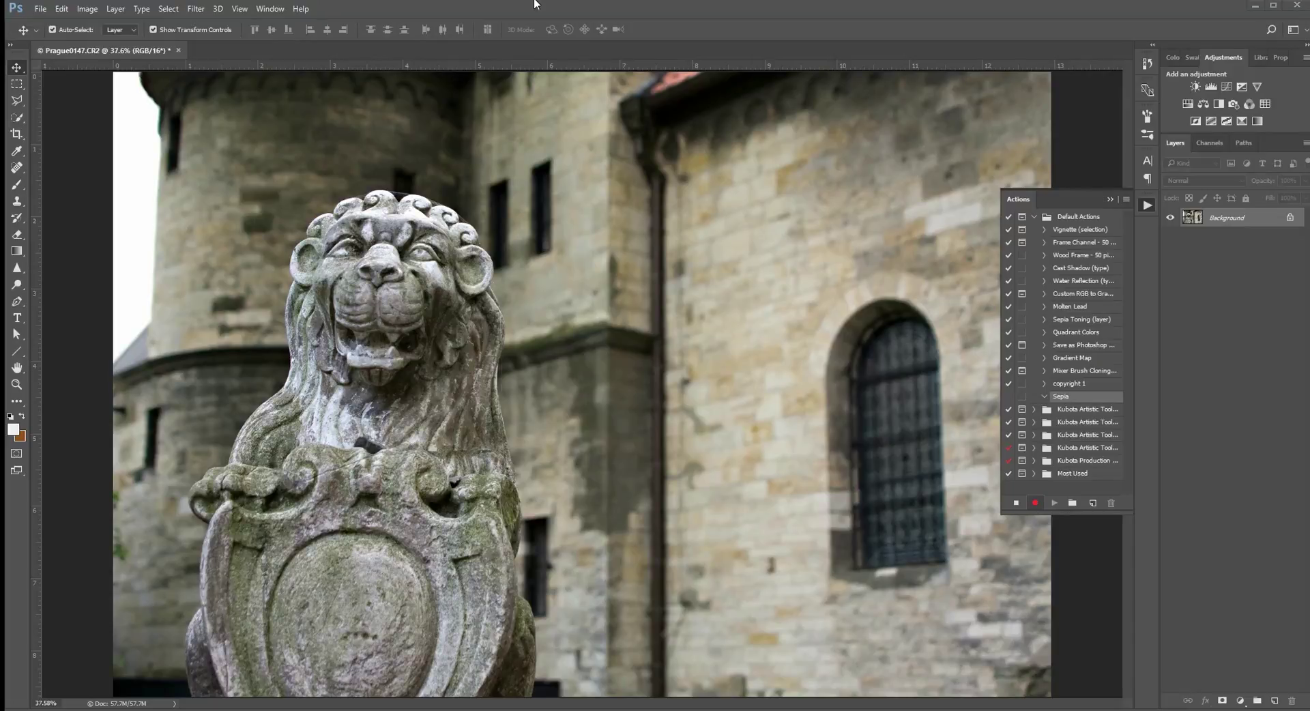
pyautogui.click(89, 11)
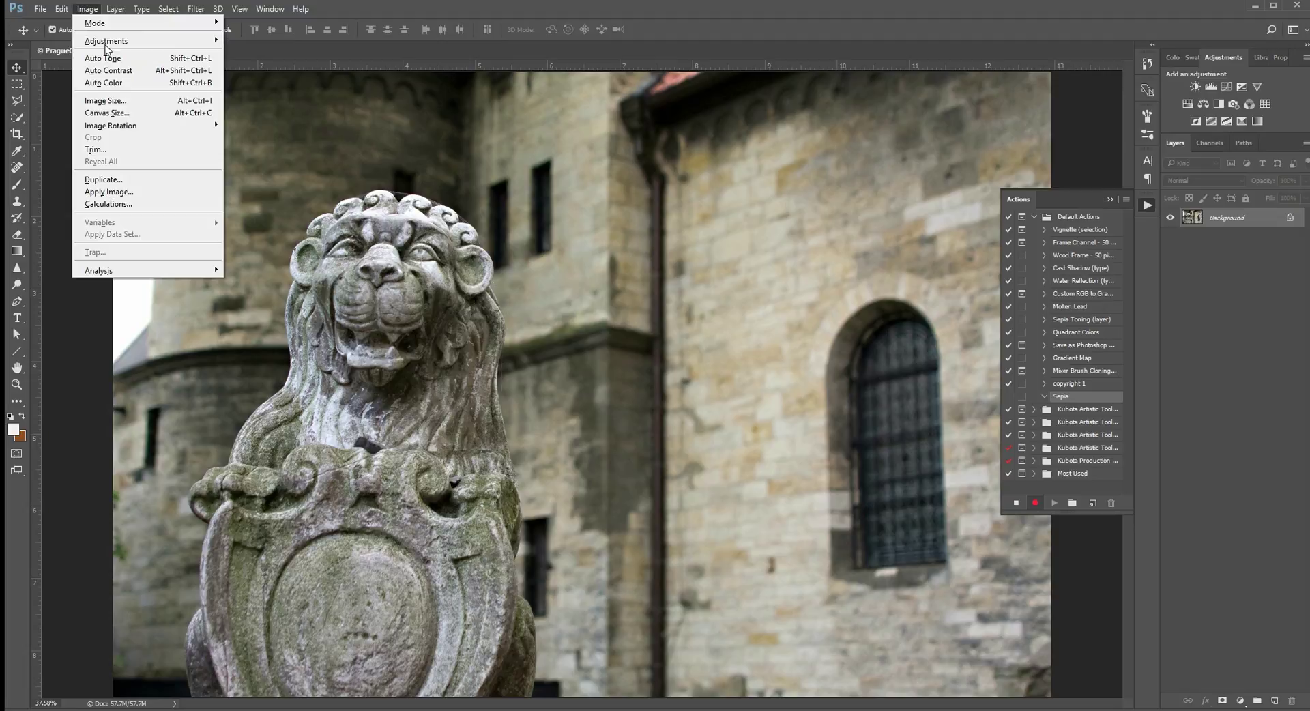
pyautogui.moveTo(110, 23)
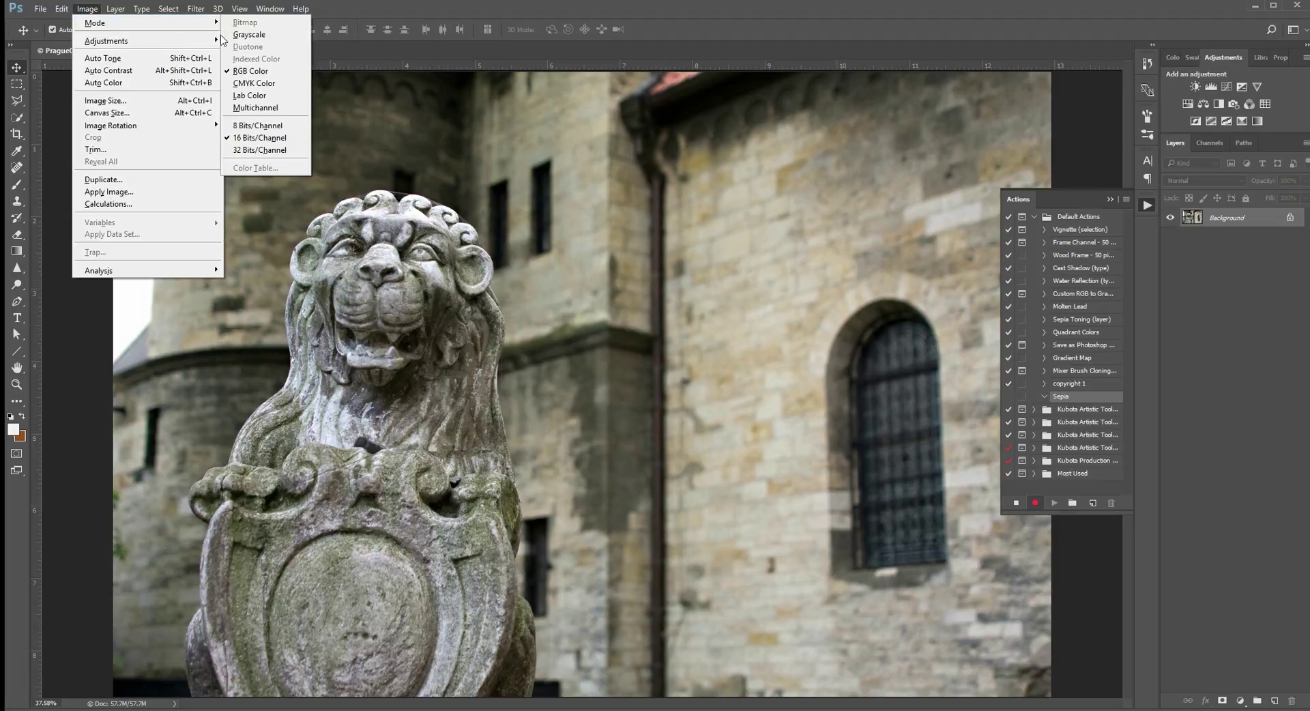
pyautogui.click(255, 35)
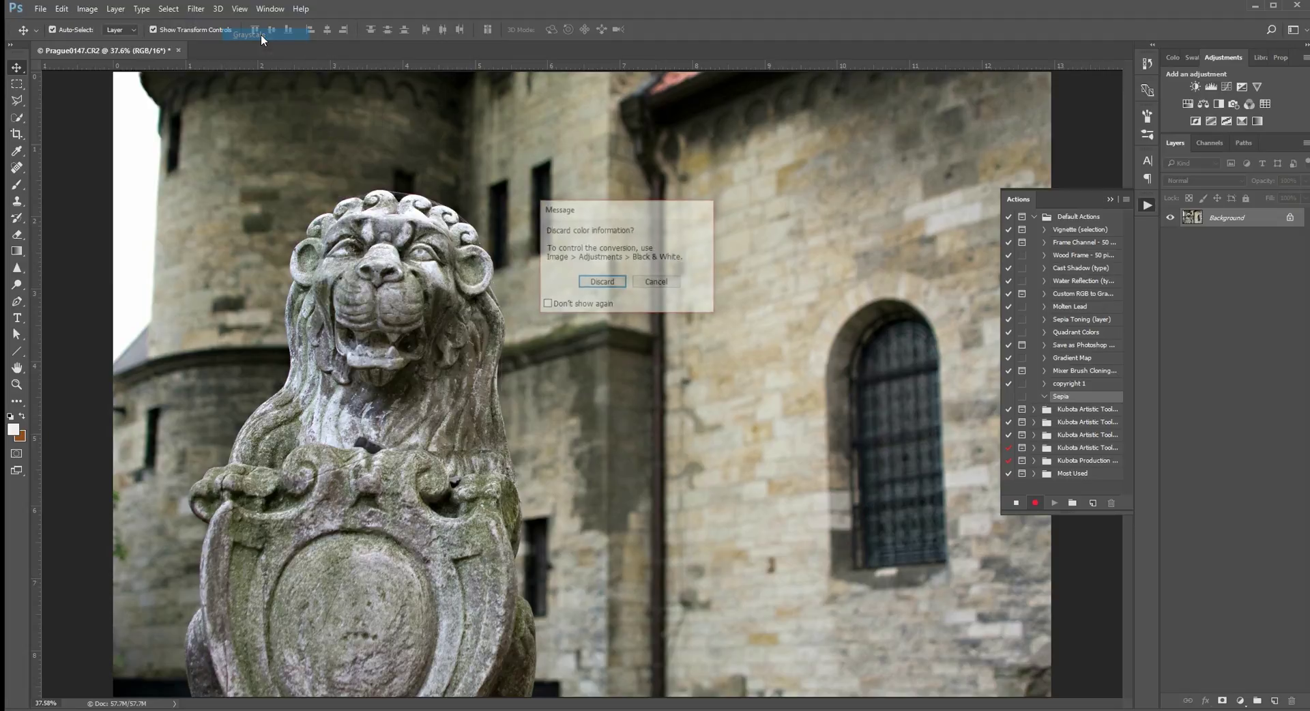
pyautogui.click(603, 281)
pyautogui.click(87, 6)
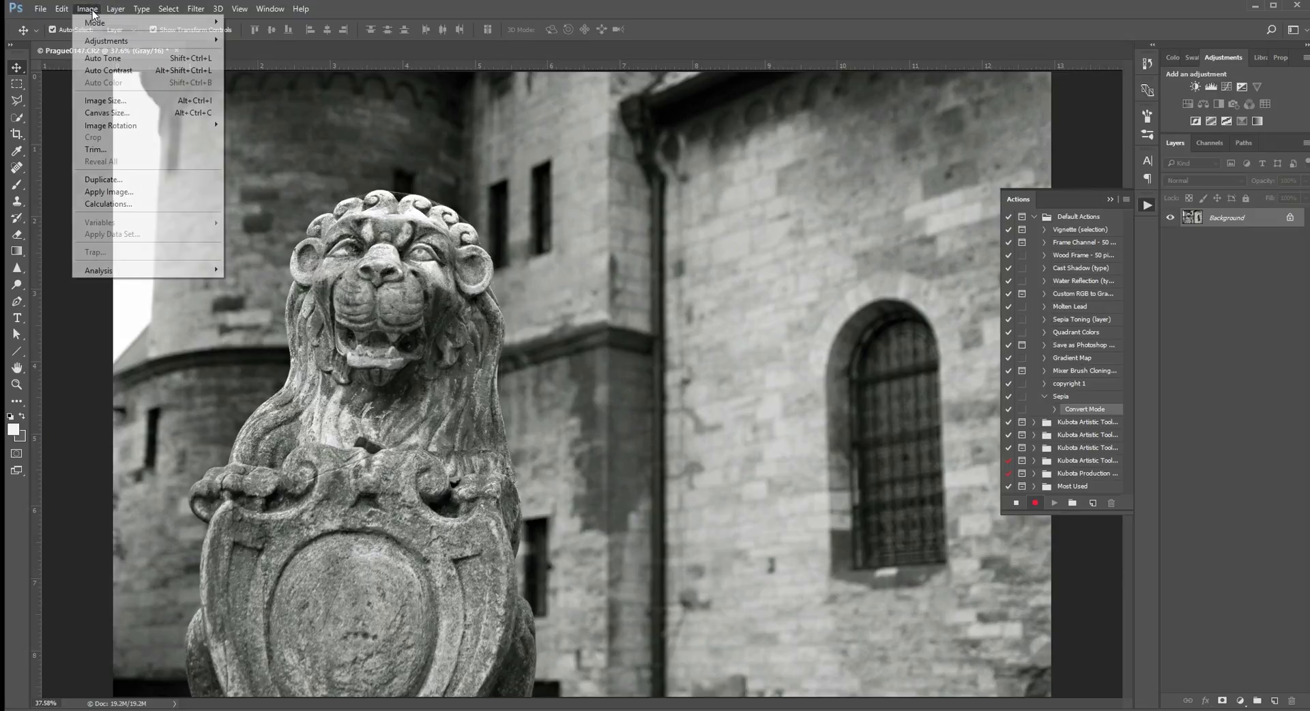
pyautogui.moveTo(100, 25)
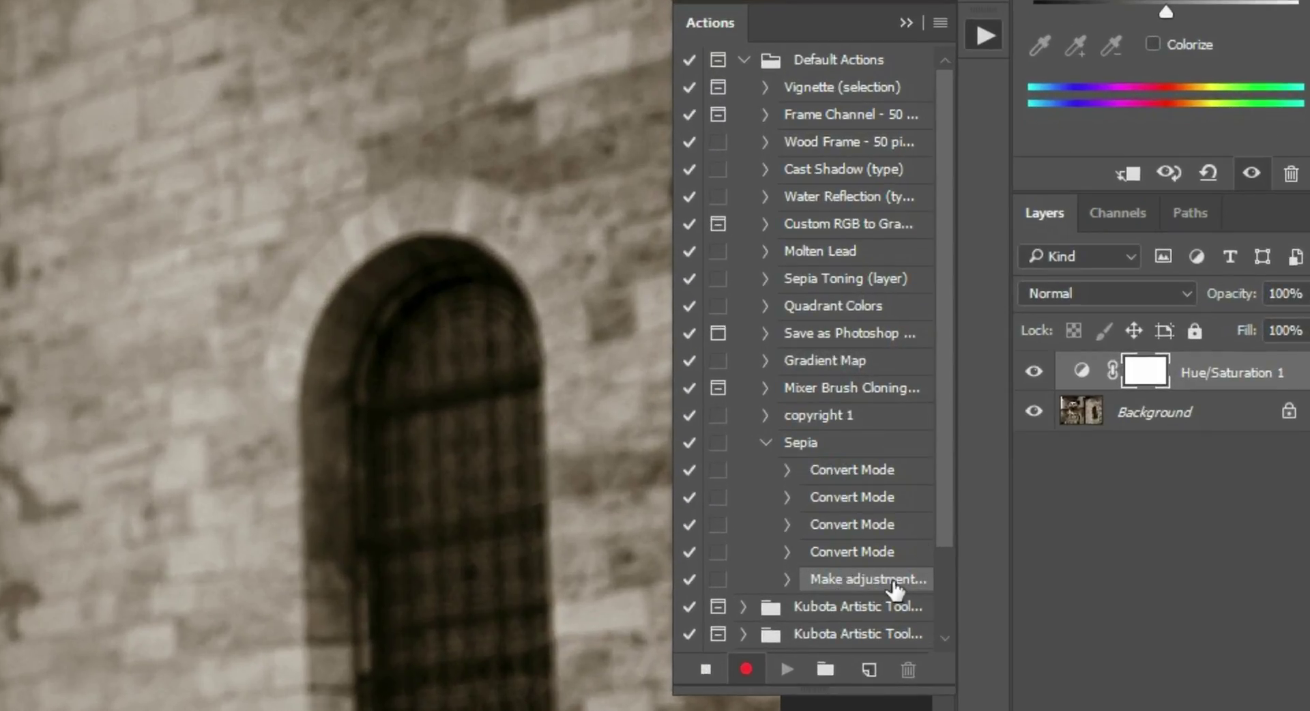
# - Stop recording the Sepia action and collapse its list of recorded steps
pyautogui.moveTo(940, 505); pyautogui.dragTo(956, 591)
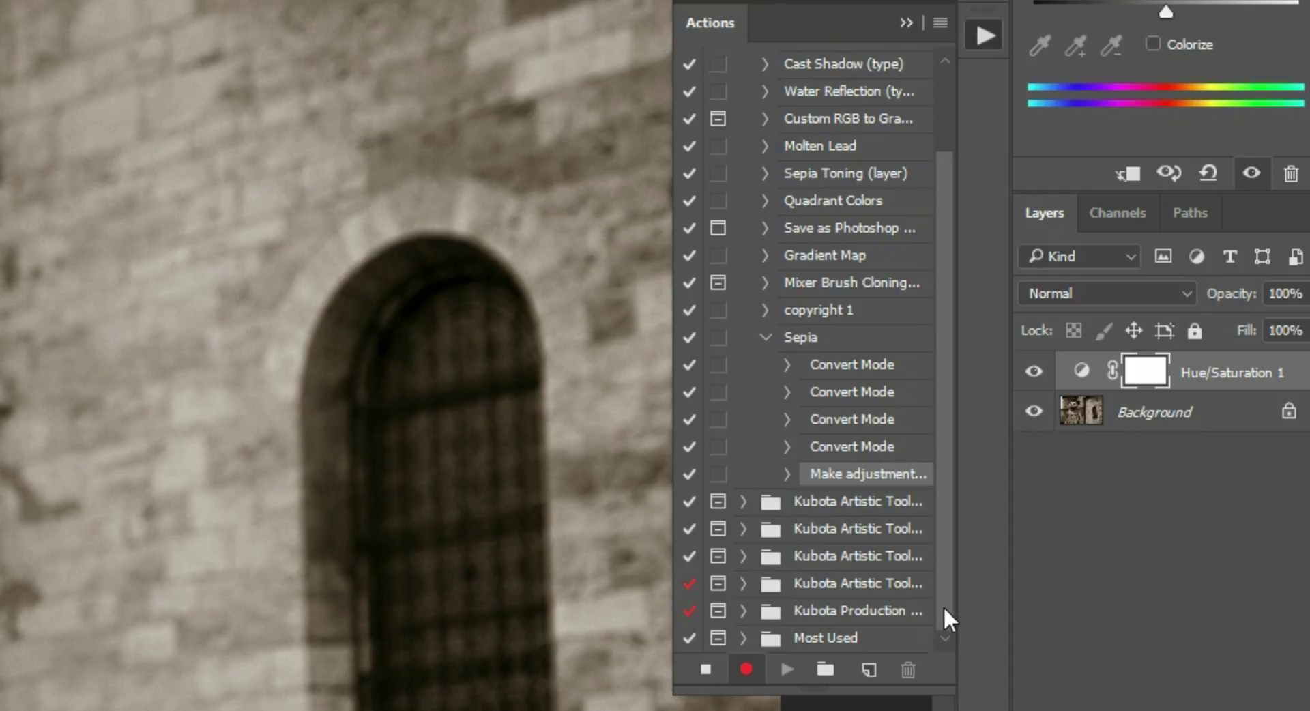
pyautogui.click(704, 670)
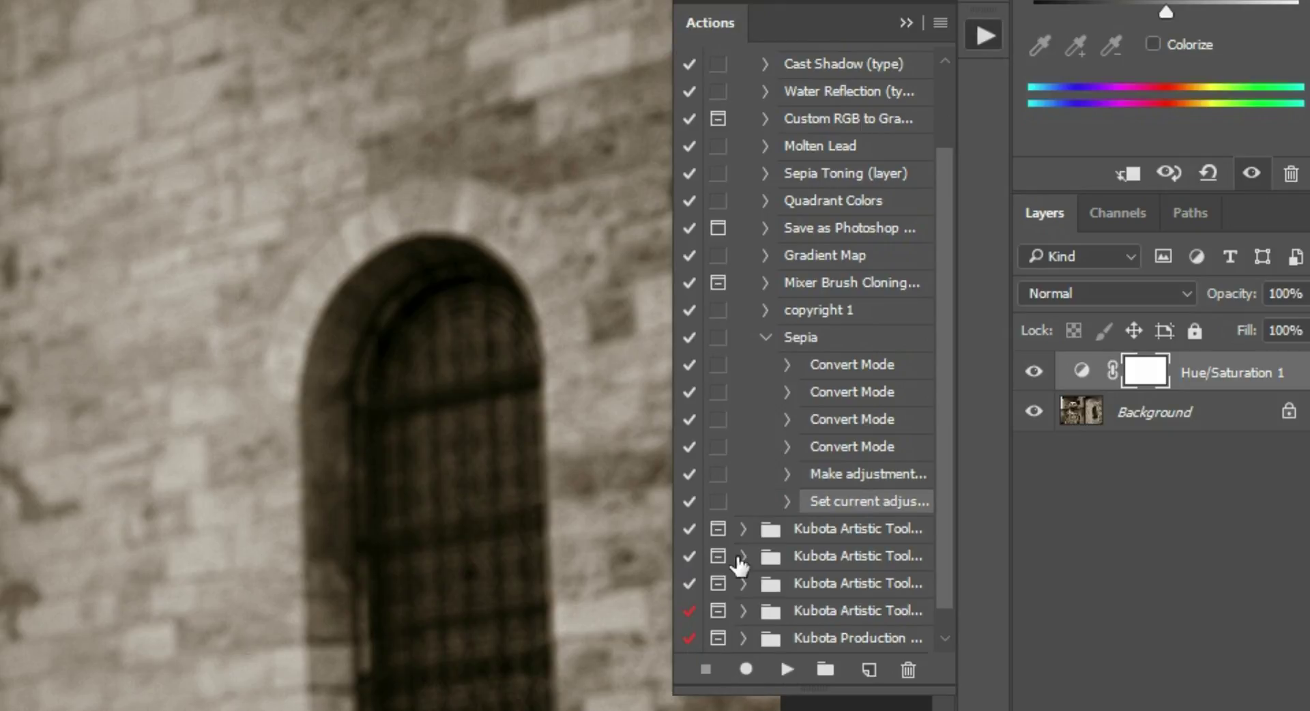
pyautogui.click(765, 337)
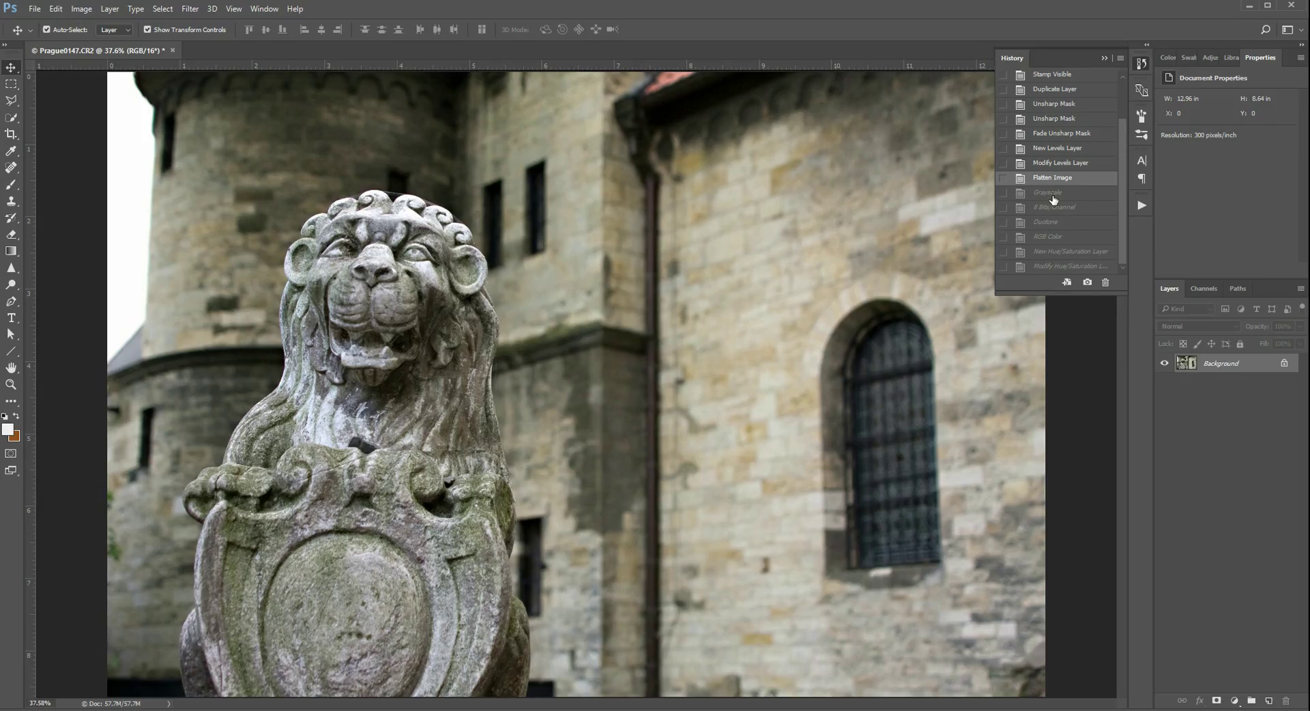
# - Revert the lion photo to its original colour state in History, then play the Sepia action
pyautogui.click(1051, 192)
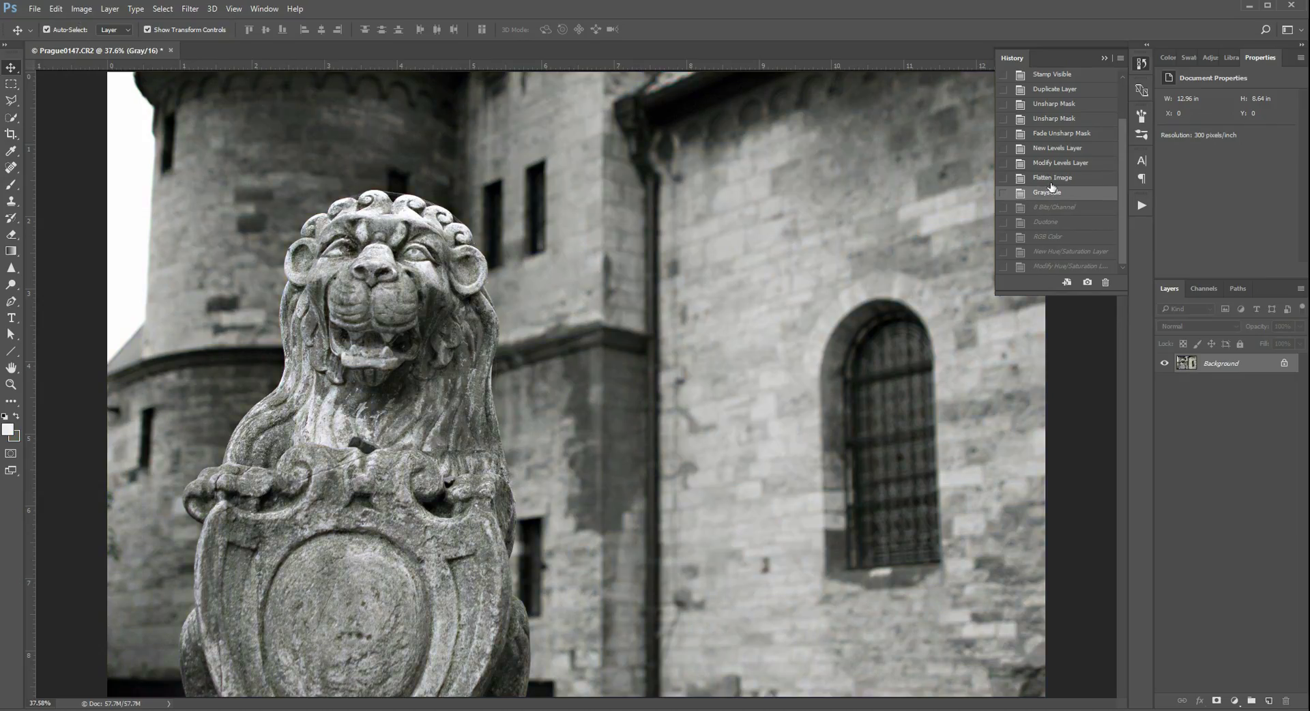
pyautogui.click(1051, 178)
pyautogui.click(1140, 205)
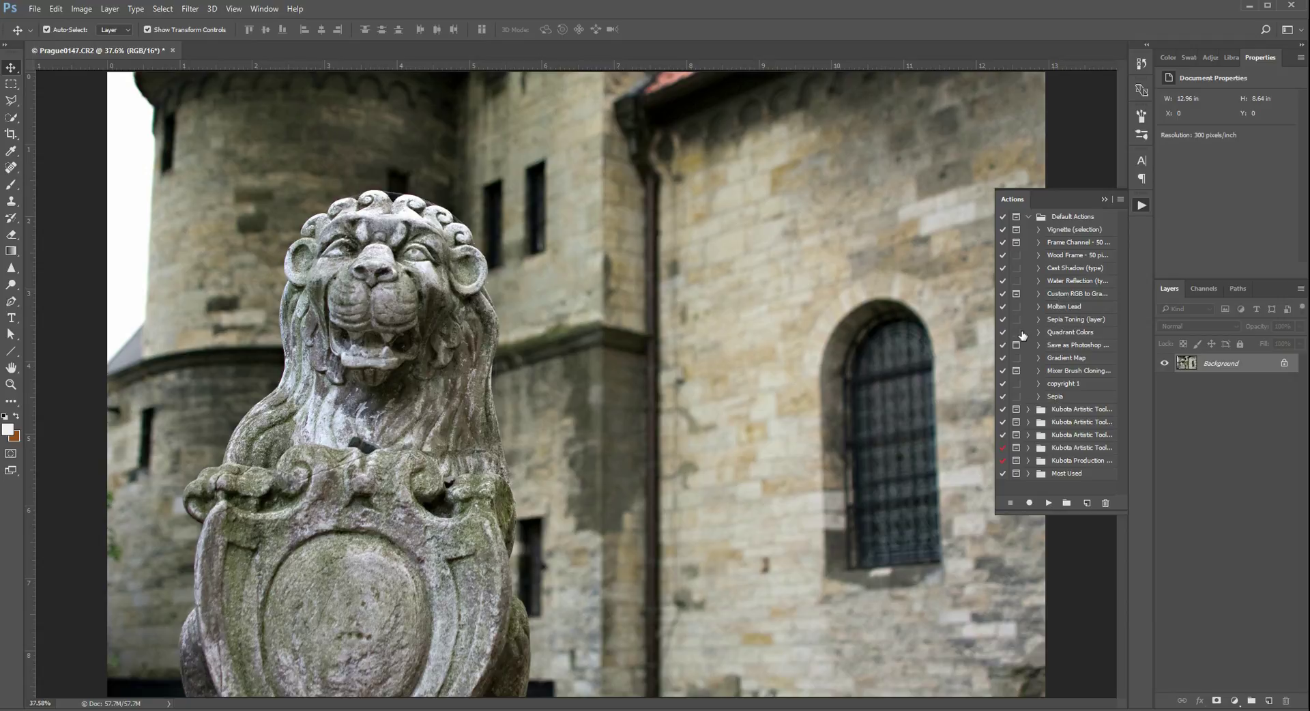
pyautogui.click(1052, 399)
pyautogui.click(1047, 503)
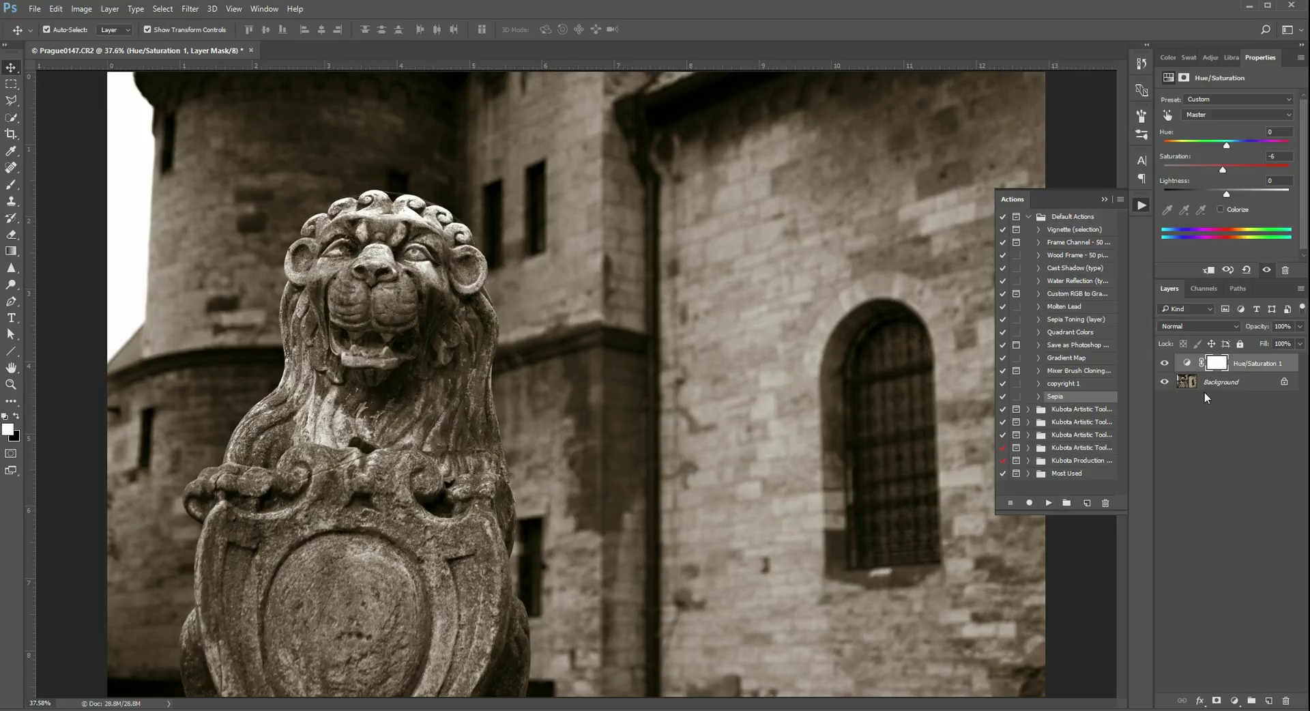
# - Trash the Hue/Saturation 1 layer, select DS Hu under Most Used, and show the History panel
pyautogui.moveTo(1256, 367); pyautogui.dragTo(1285, 701)
pyautogui.click(1028, 473)
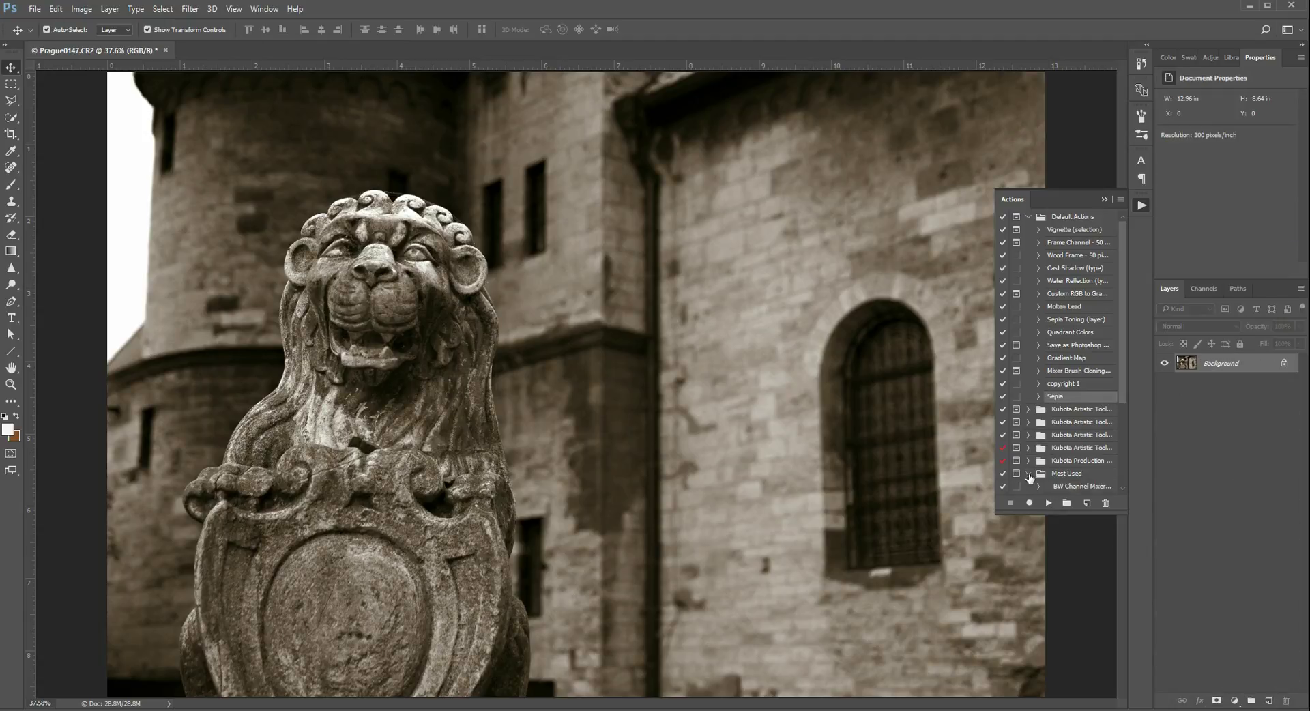
pyautogui.scroll(-4, 1031, 477)
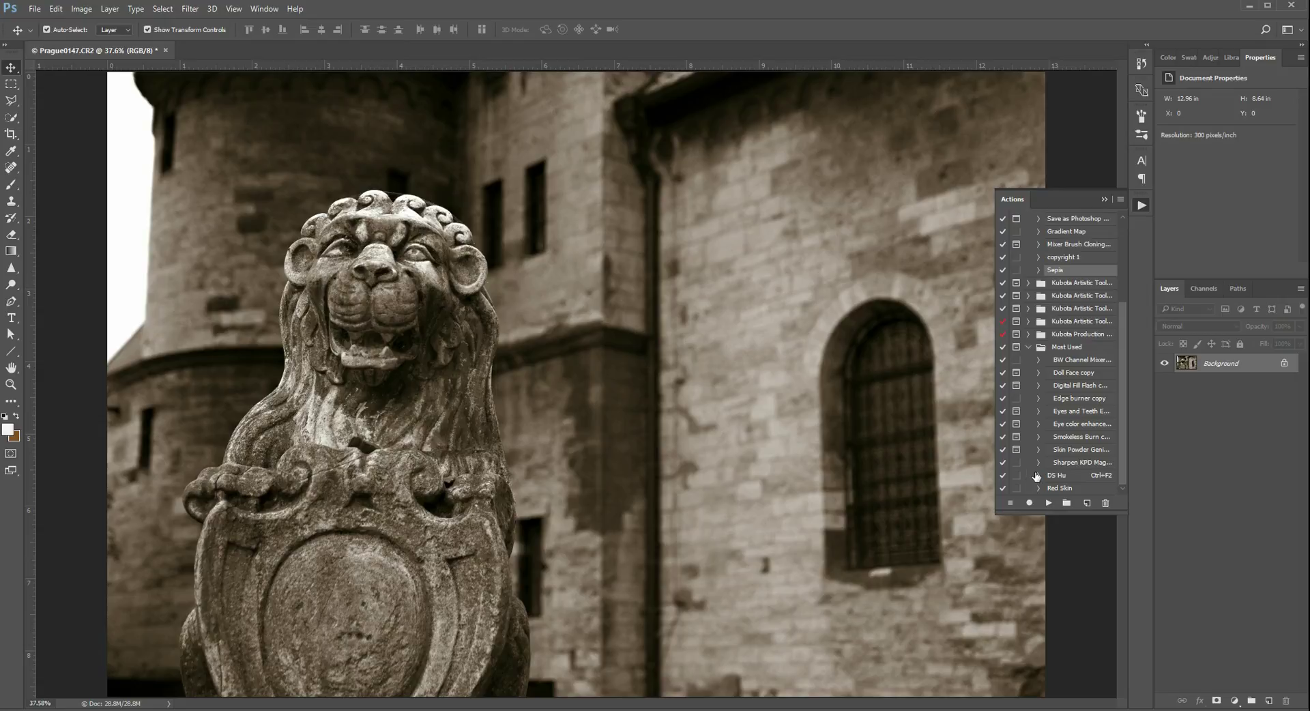
pyautogui.click(1061, 475)
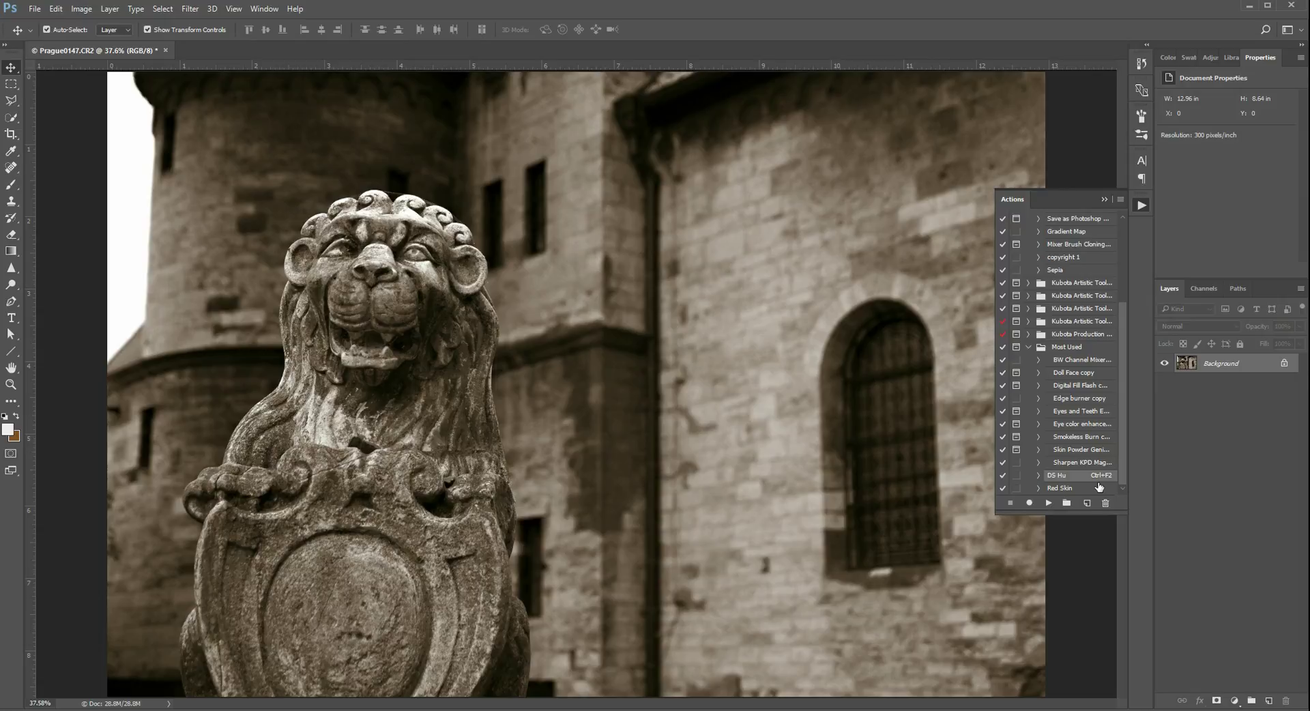
pyautogui.click(1139, 69)
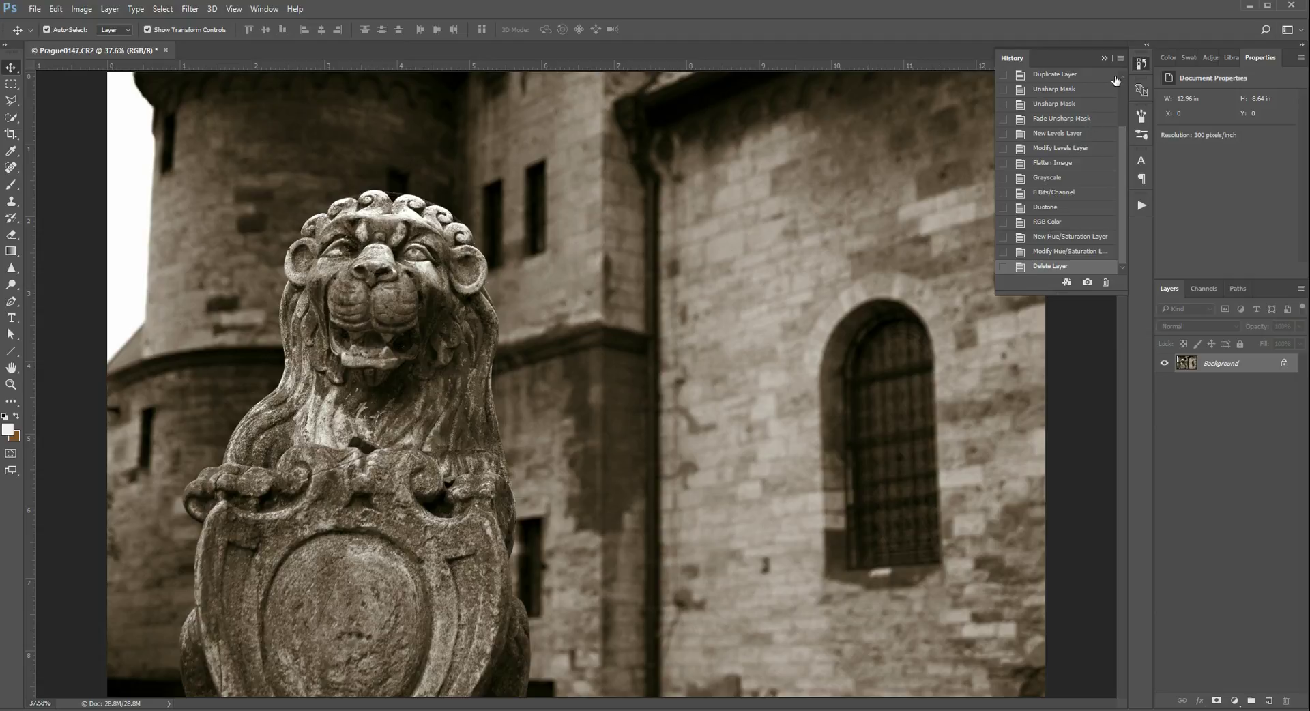
# - Collapse the History panel so the sepia lion photo is fully visible
pyautogui.click(1103, 59)
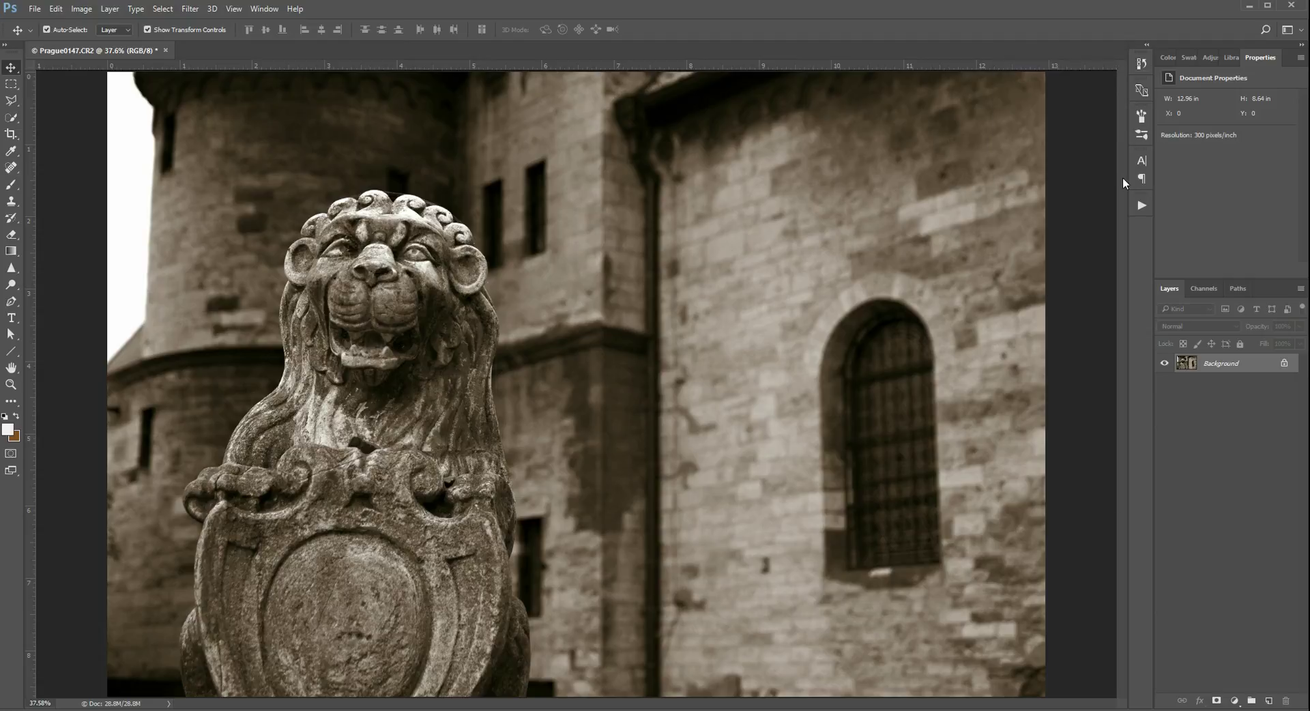